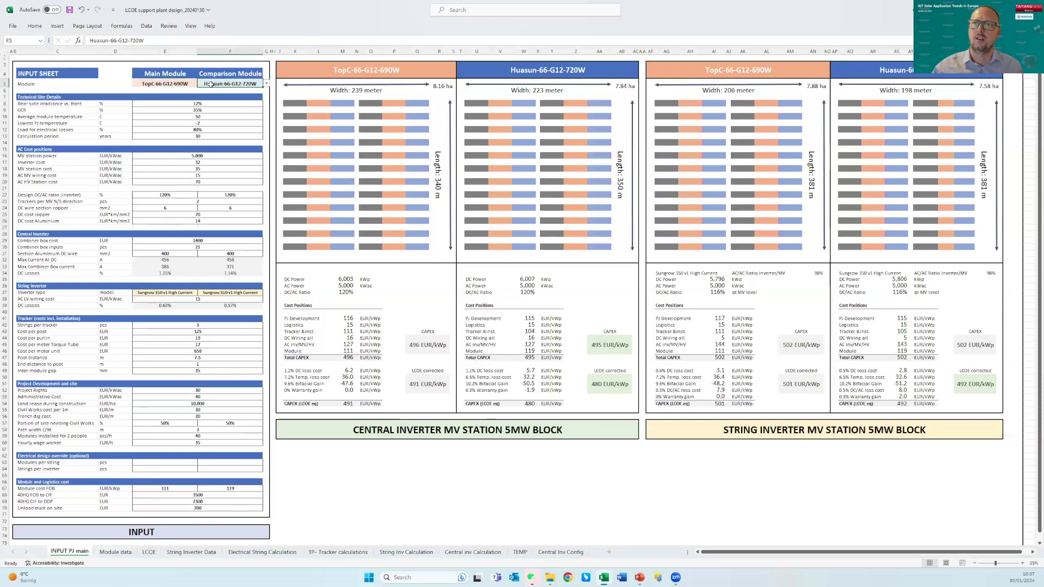
Step: Select TopC-66-G12-700W as the main module on the input sheet
{"action": "left_click", "coordinate": [201, 84]}
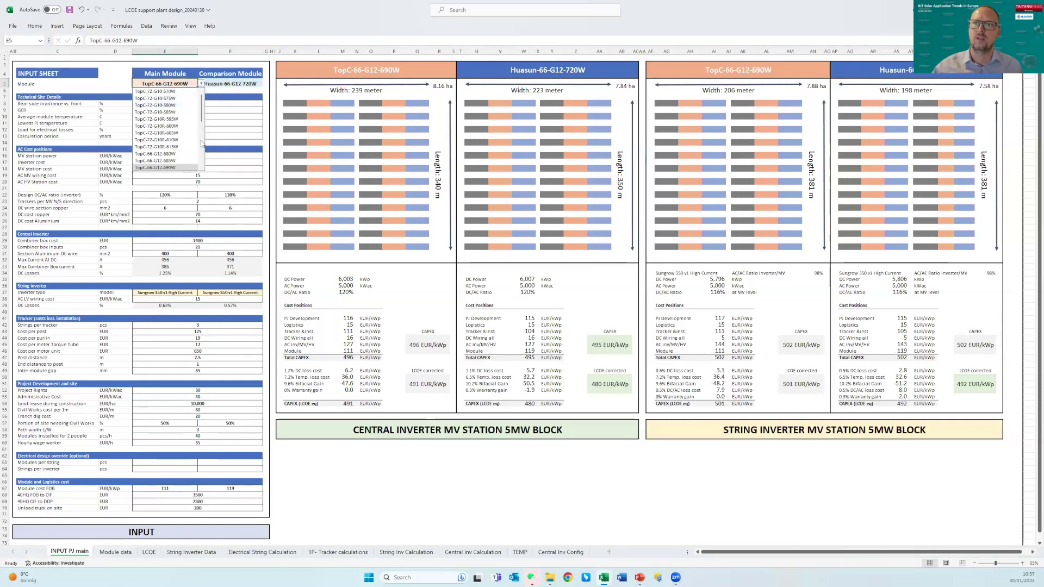
{"action": "scroll", "coordinate": [174, 143], "scroll_direction": "down", "scroll_amount": 3}
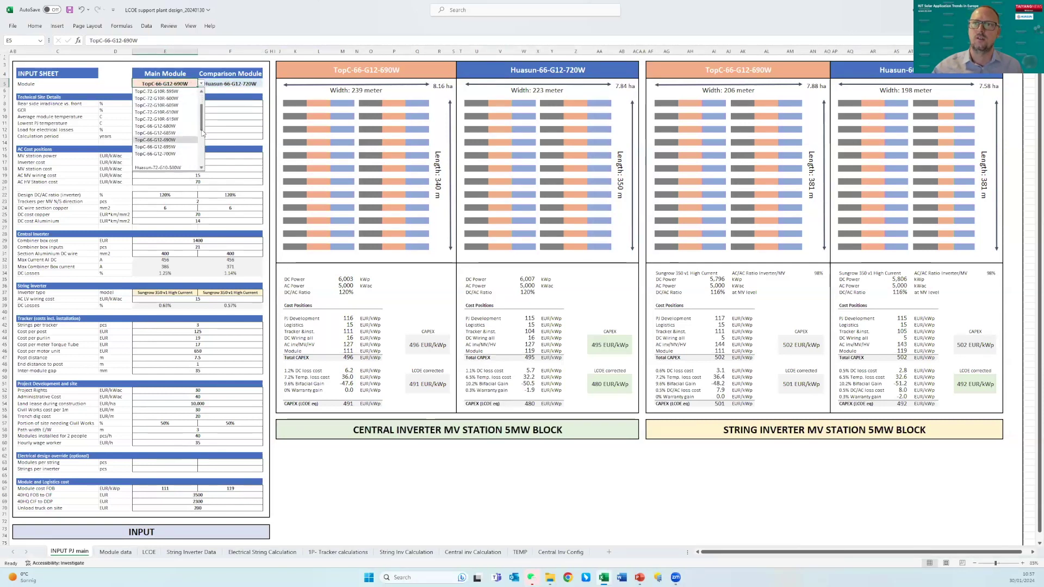
{"action": "left_click", "coordinate": [171, 141]}
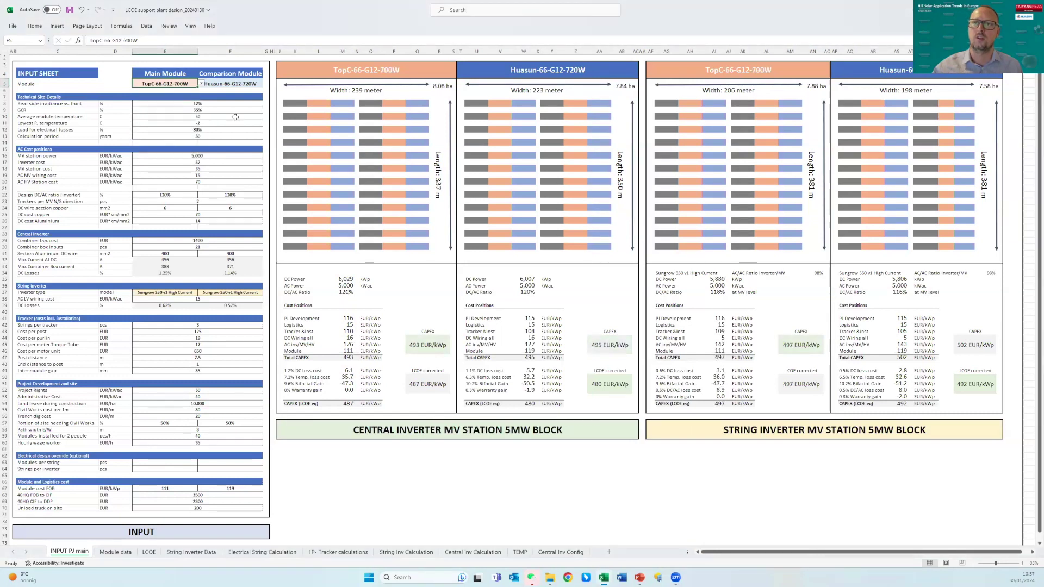
Step: Select Huasun-66-G12-705W as the comparison module on the input sheet
{"action": "left_click", "coordinate": [234, 83]}
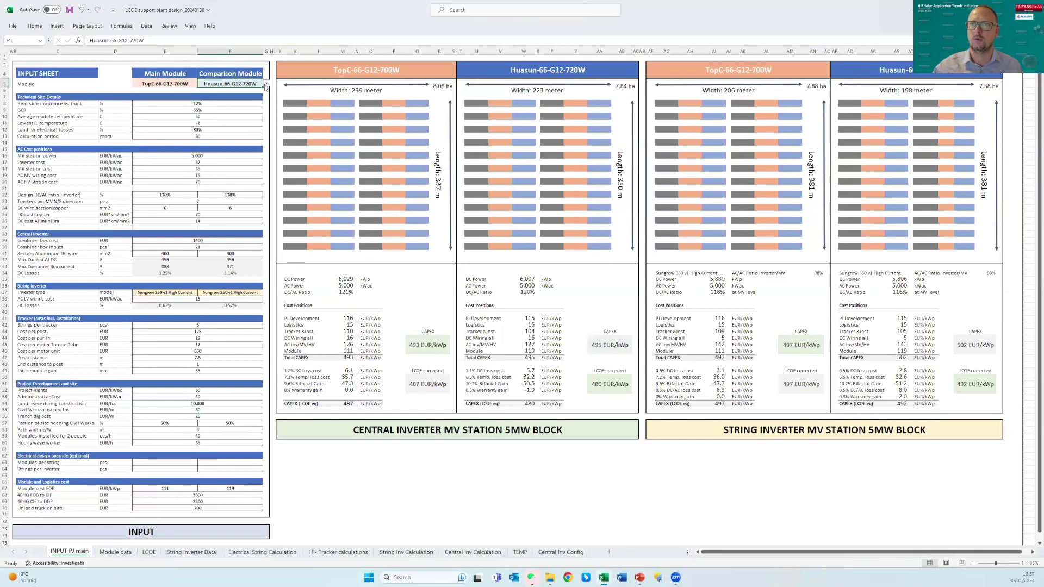
{"action": "left_click", "coordinate": [266, 84]}
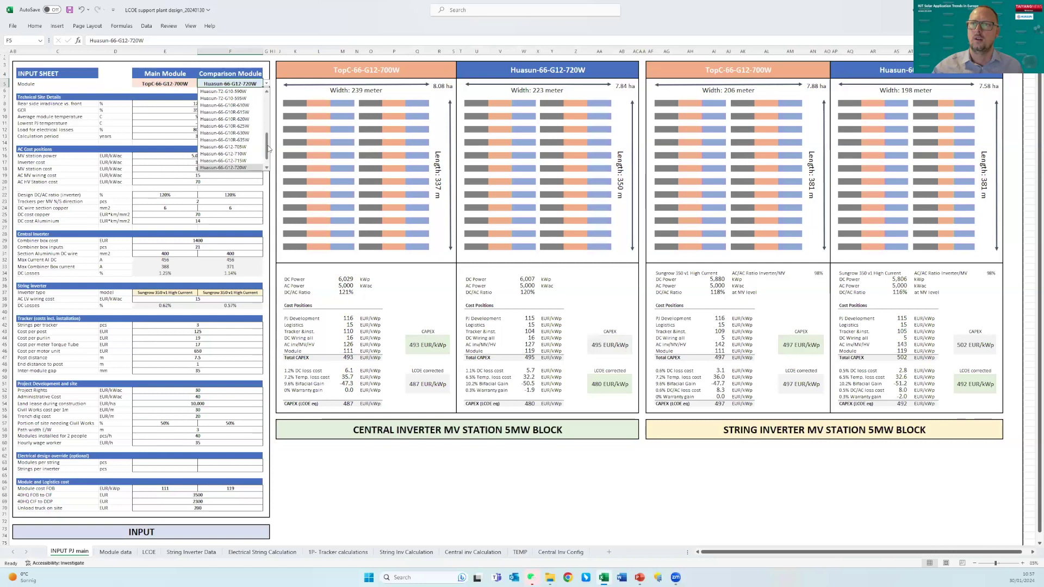
{"action": "scroll", "coordinate": [270, 158], "scroll_direction": "down", "scroll_amount": 1}
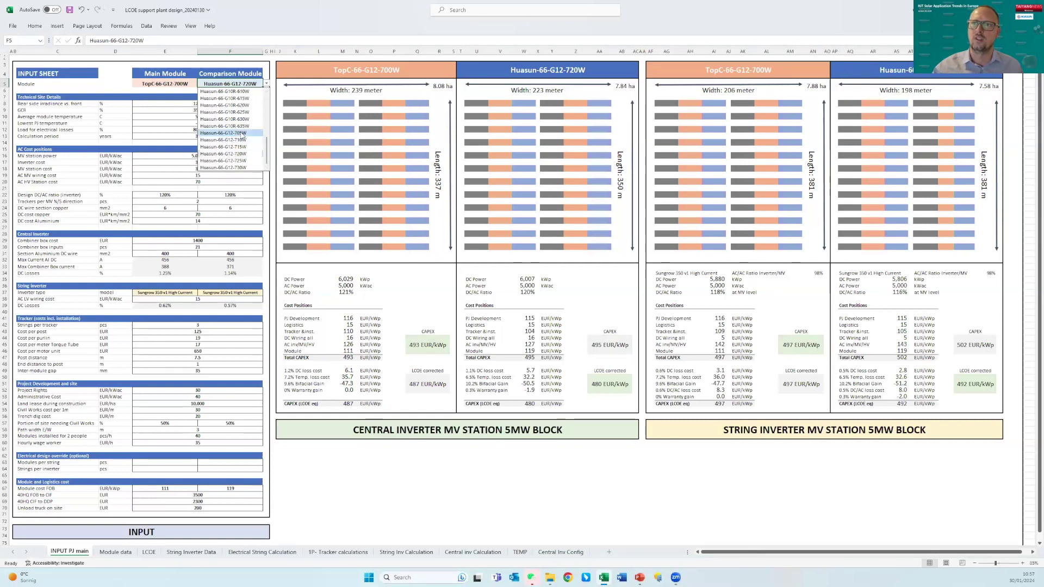
{"action": "left_click", "coordinate": [241, 133]}
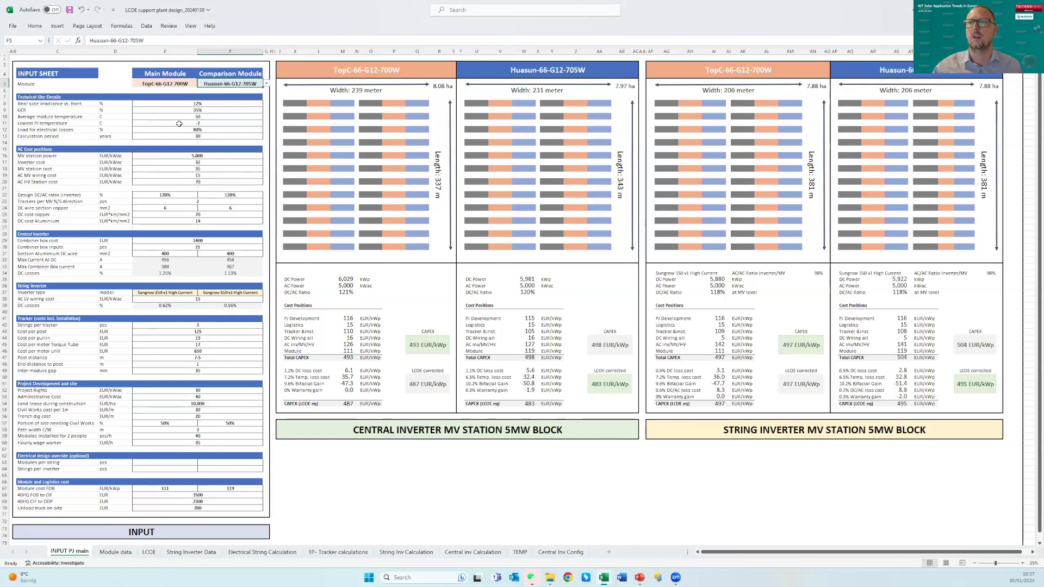
{"action": "left_click", "coordinate": [169, 85]}
{"action": "left_click", "coordinate": [217, 84]}
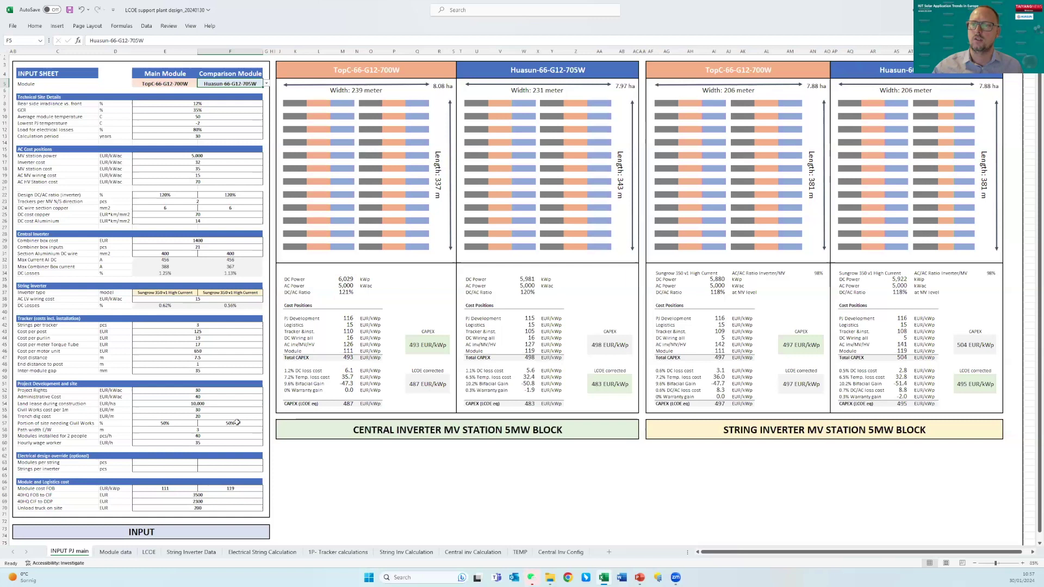
Step: Set the comparison module's FOB cost to 111 EUR/kWp and check the central inverter CAPEX and LCOE corrected results
{"action": "left_click", "coordinate": [259, 489]}
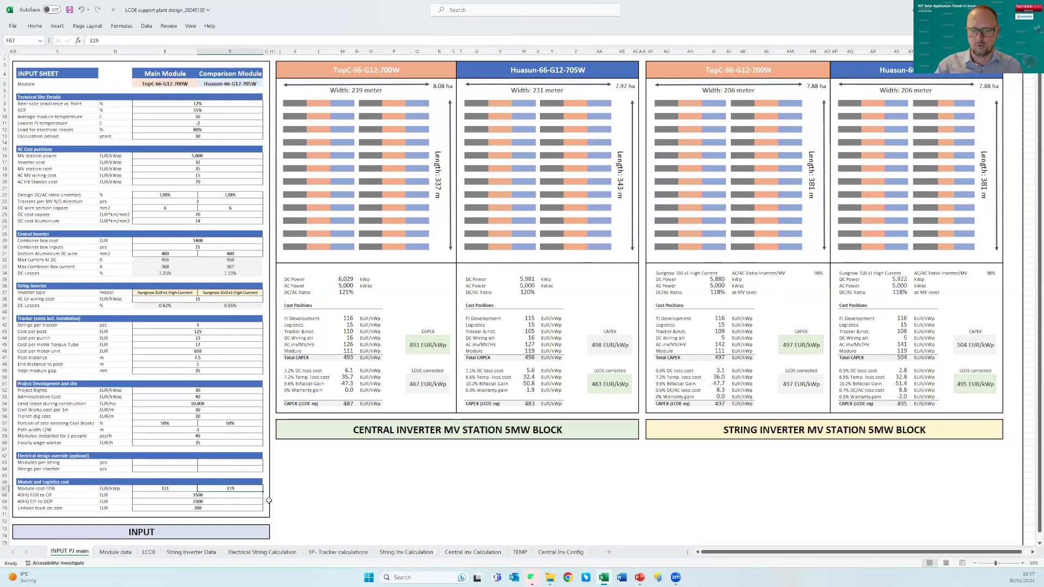
{"action": "type", "text": "111"}
{"action": "key", "text": "Return"}
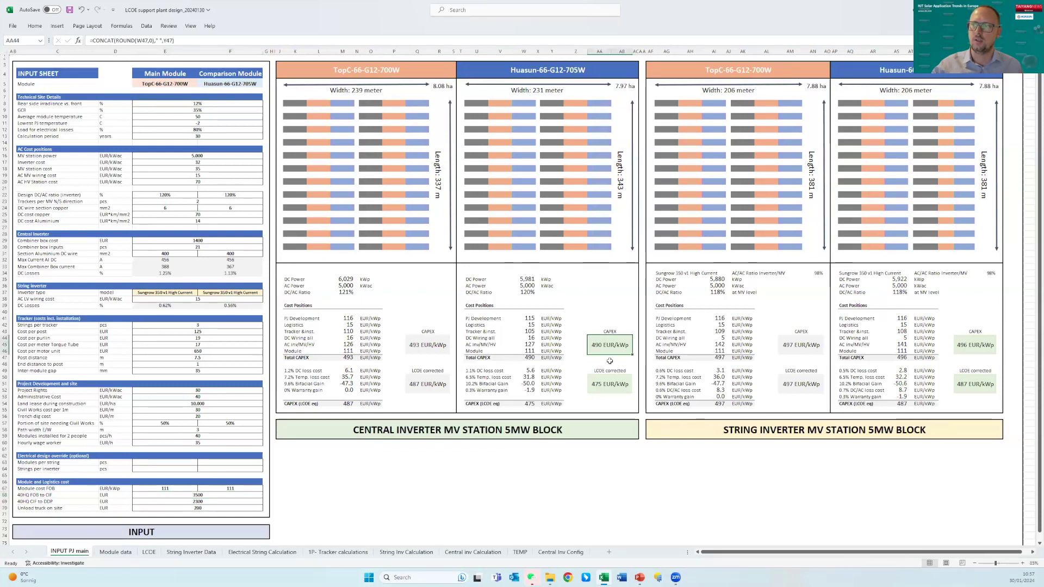
{"action": "left_click", "coordinate": [432, 346]}
{"action": "left_click", "coordinate": [602, 345]}
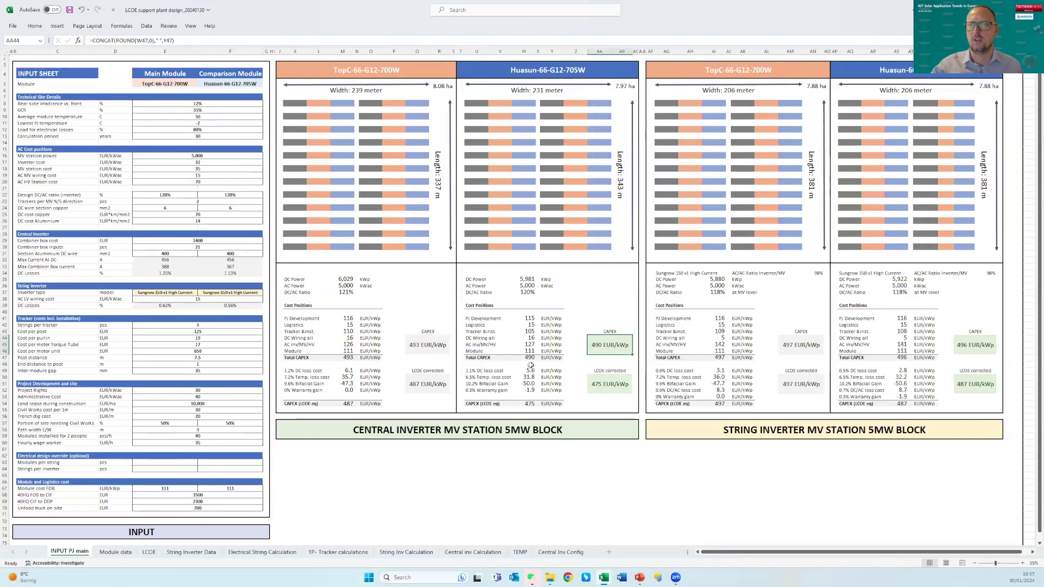
{"action": "left_click", "coordinate": [616, 385]}
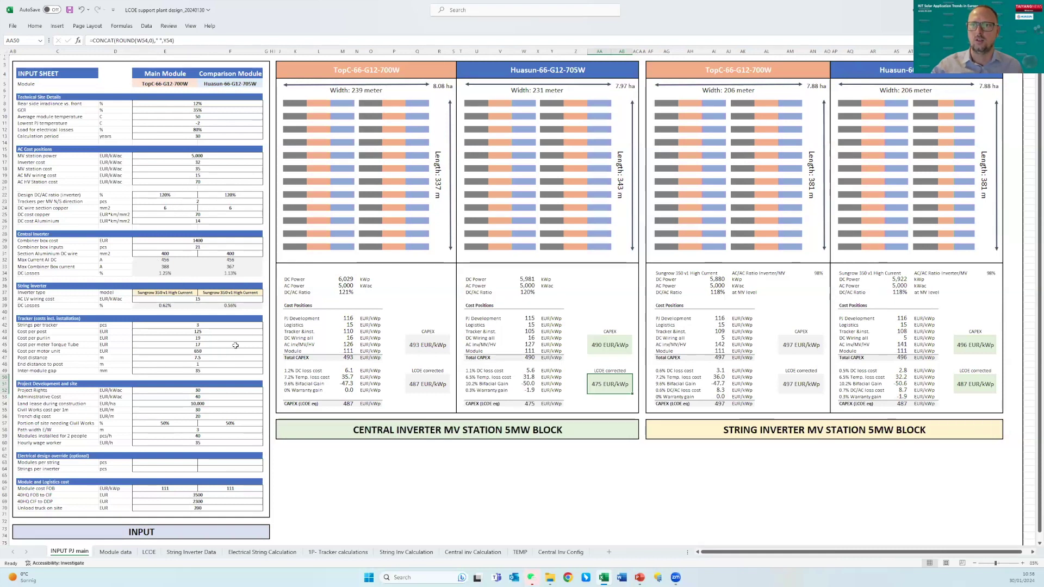
Step: Set the design DC/AC ratio (inverter) to 125% for both the main and comparison modules
{"action": "left_click", "coordinate": [178, 196]}
{"action": "type", "text": "125%"}
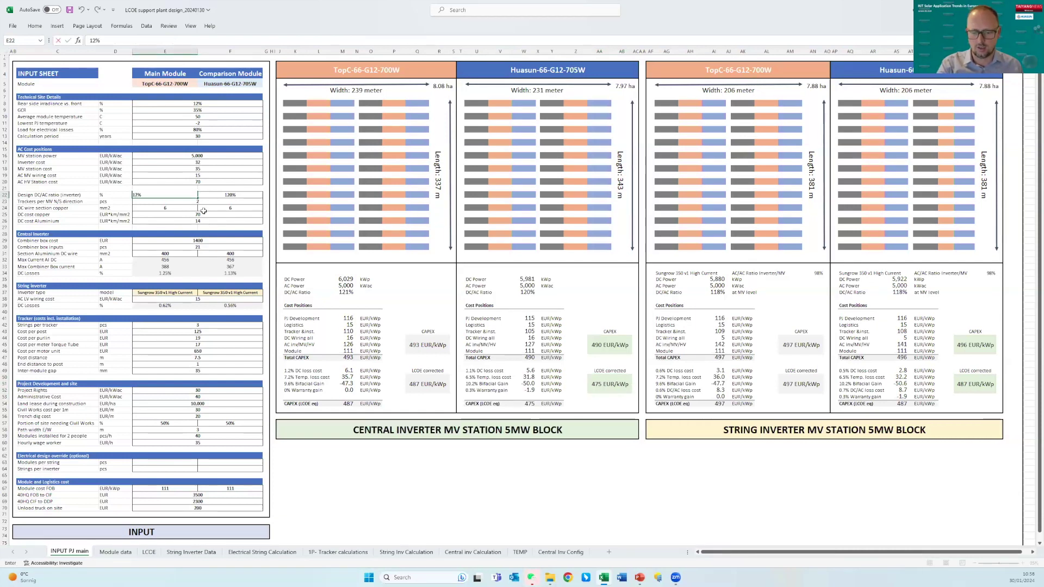
{"action": "key", "text": "Tab"}
{"action": "type", "text": "125%"}
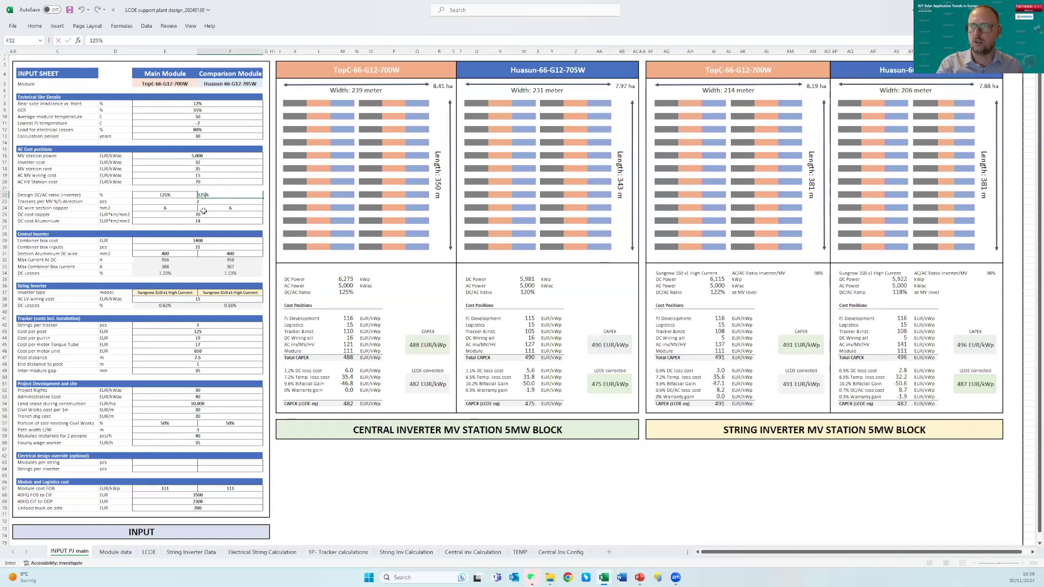
{"action": "key", "text": "Tab"}
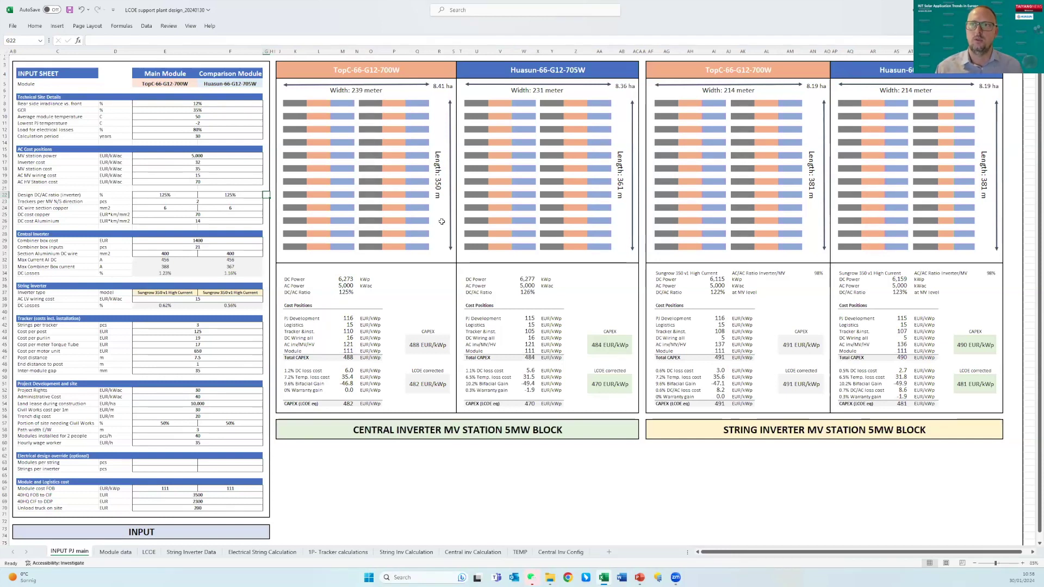
Step: Set the comparison module's FOB cost to 119 EUR/kWp and compare the resulting CAPEX and LCOE corrected figures
{"action": "left_click", "coordinate": [241, 490]}
{"action": "type", "text": "11"}
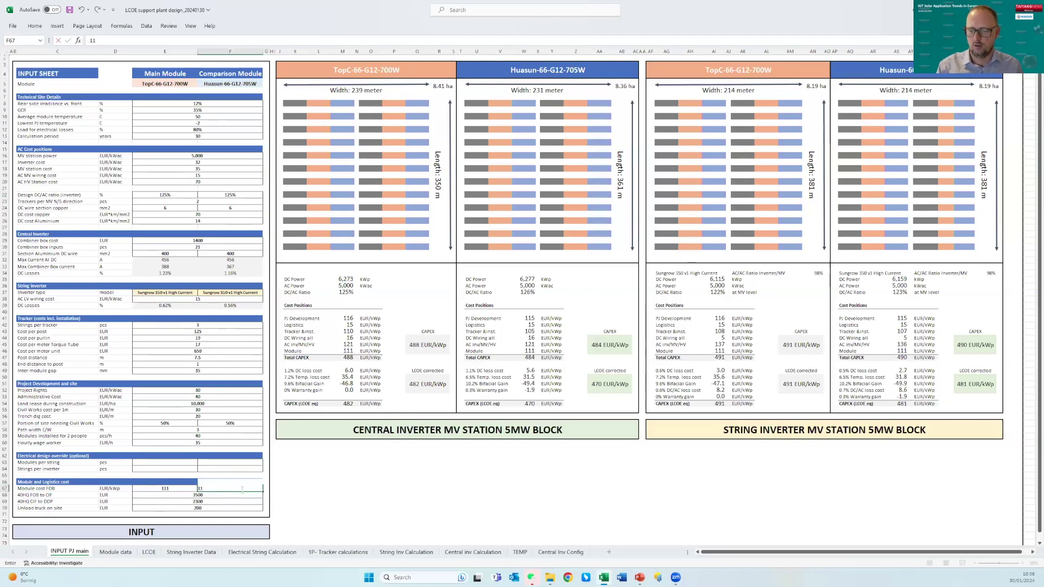
{"action": "type", "text": "9"}
{"action": "key", "text": "Return"}
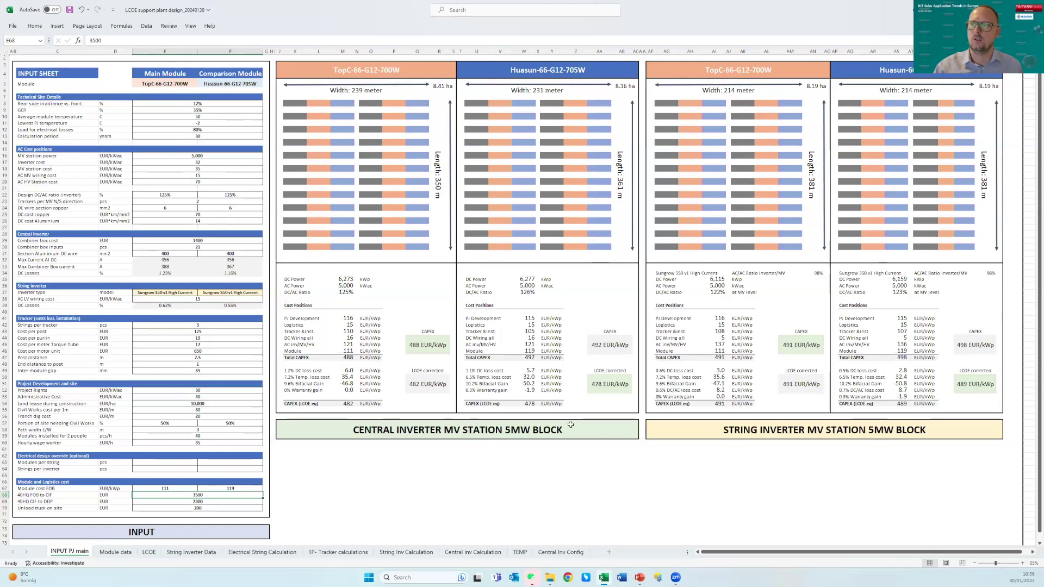
{"action": "left_click", "coordinate": [418, 343]}
{"action": "left_click", "coordinate": [790, 348]}
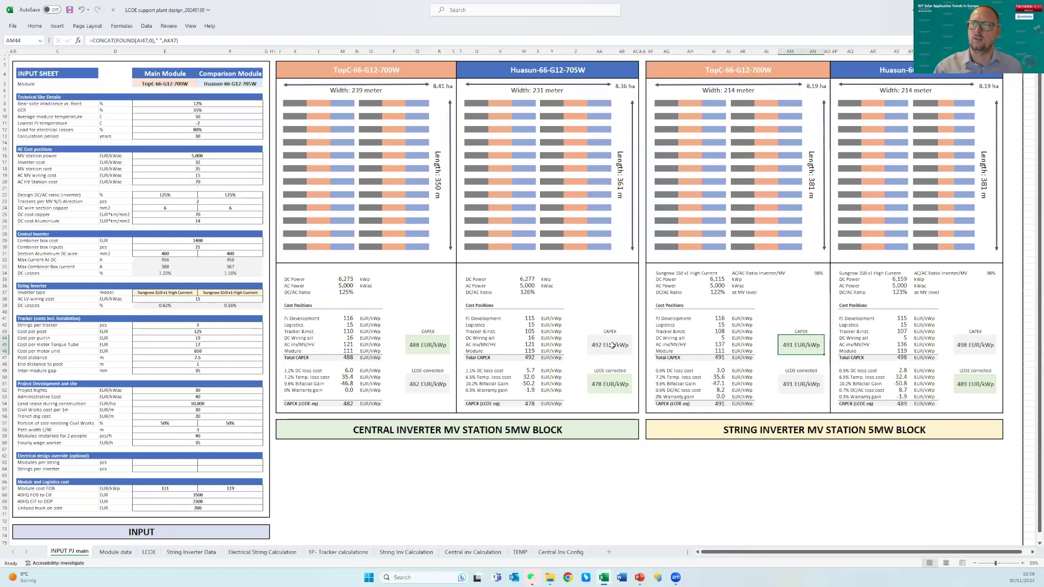
{"action": "left_click", "coordinate": [613, 347]}
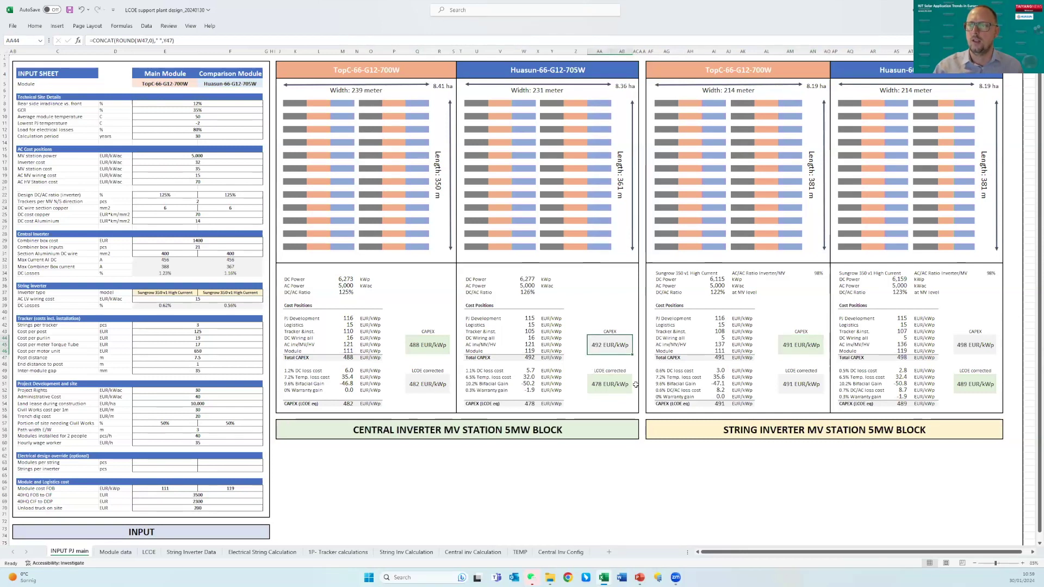
{"action": "left_click", "coordinate": [615, 385]}
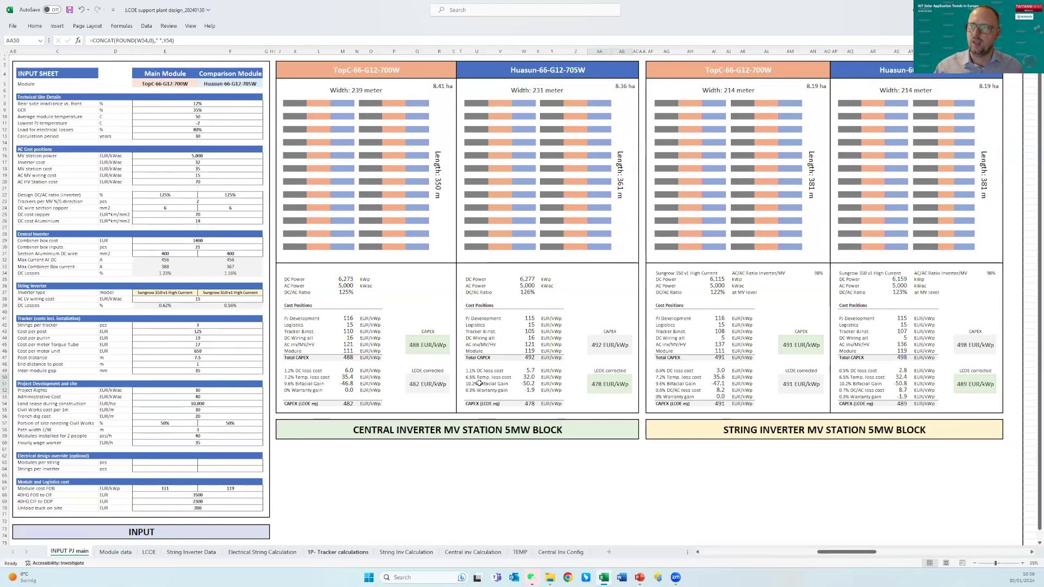
Step: Review the 1P- Tracker calculations and Electrical String Calculation sheets, and return to the INPUT PJ main sheet
{"action": "left_click", "coordinate": [352, 552]}
{"action": "left_click_drag", "start_coordinate": [802, 551], "coordinate": [703, 177]}
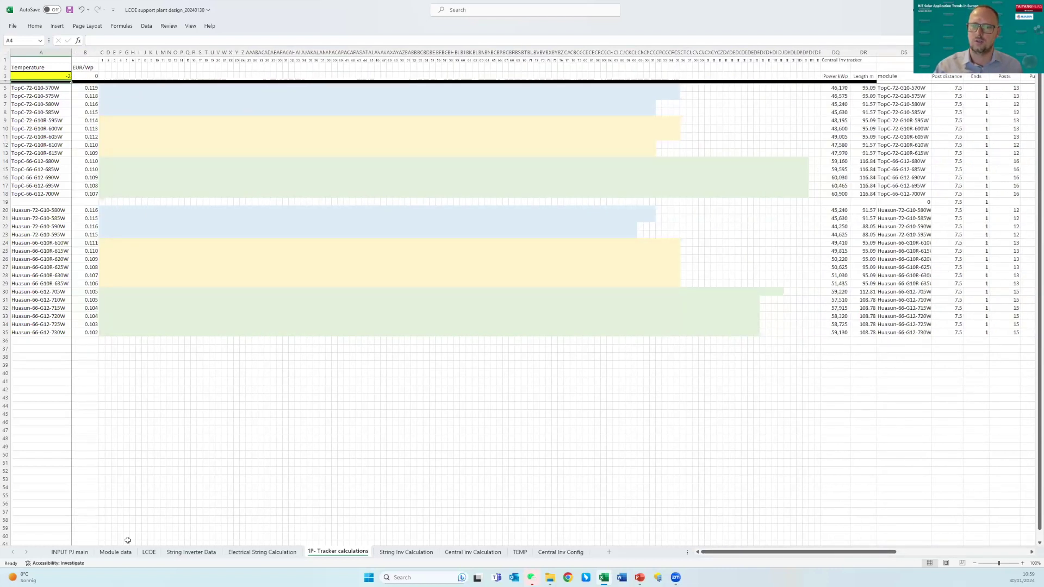
{"action": "left_click", "coordinate": [257, 552]}
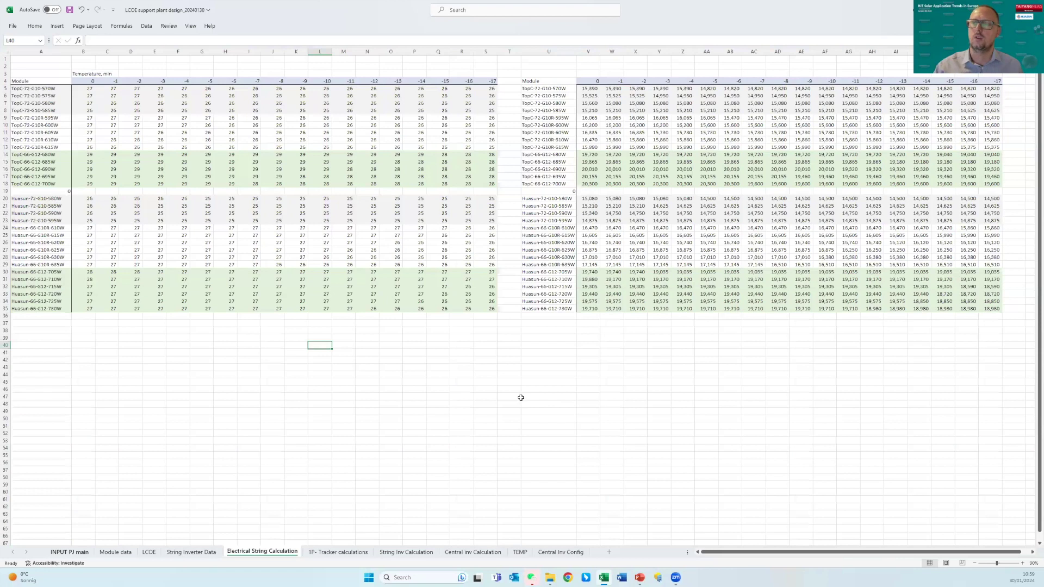
{"action": "key", "text": "ctrl+Page_Up"}
{"action": "key", "text": "ctrl+Page_Up"}
{"action": "key", "text": "ctrl+Page_Up"}
{"action": "key", "text": "ctrl+Page_Up"}
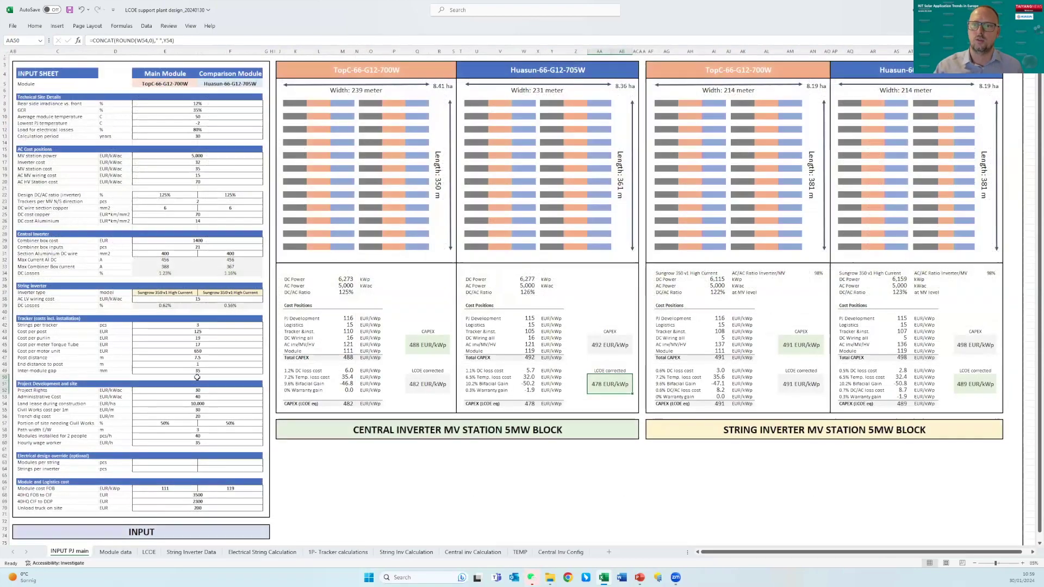
Step: Set the hourly wage worker cost to 20 EUR/h in the project development inputs
{"action": "left_click", "coordinate": [215, 445]}
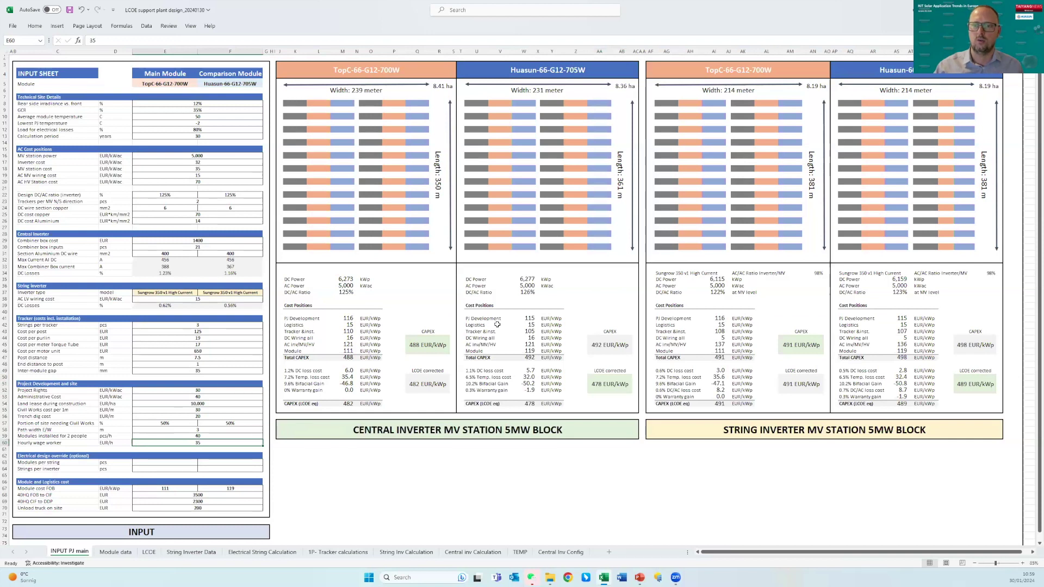
{"action": "type", "text": "20"}
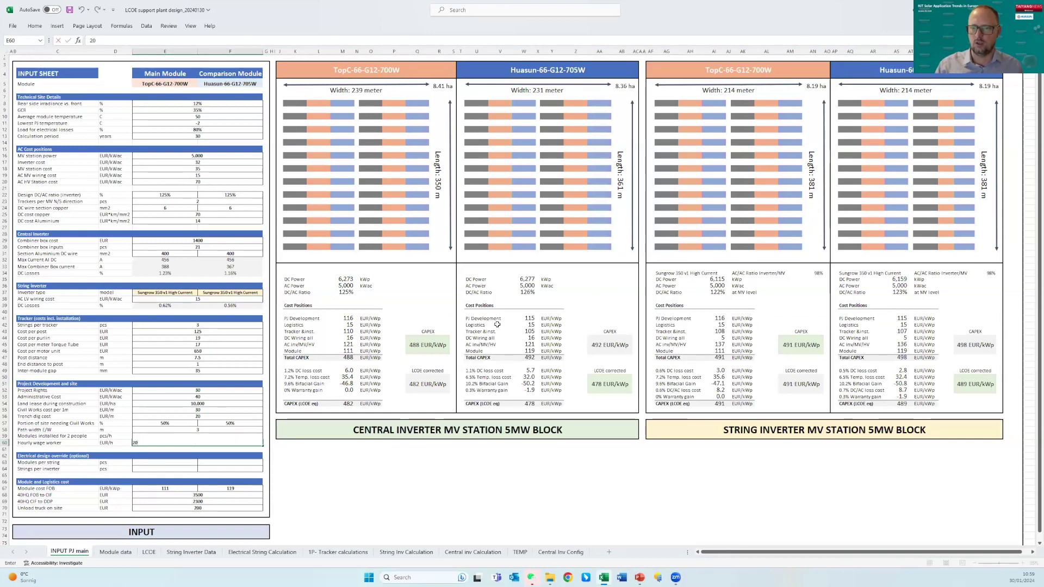
{"action": "key", "text": "Return"}
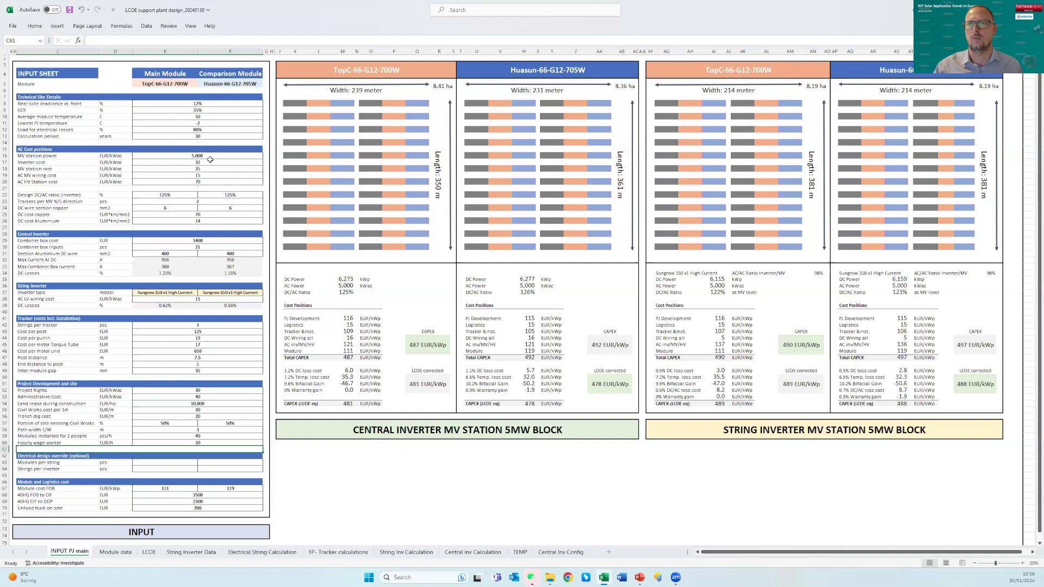
Step: Set the average module temperature to 55 °C and check the comparison module's LCOE corrected results for both inverter layouts
{"action": "left_click", "coordinate": [204, 117]}
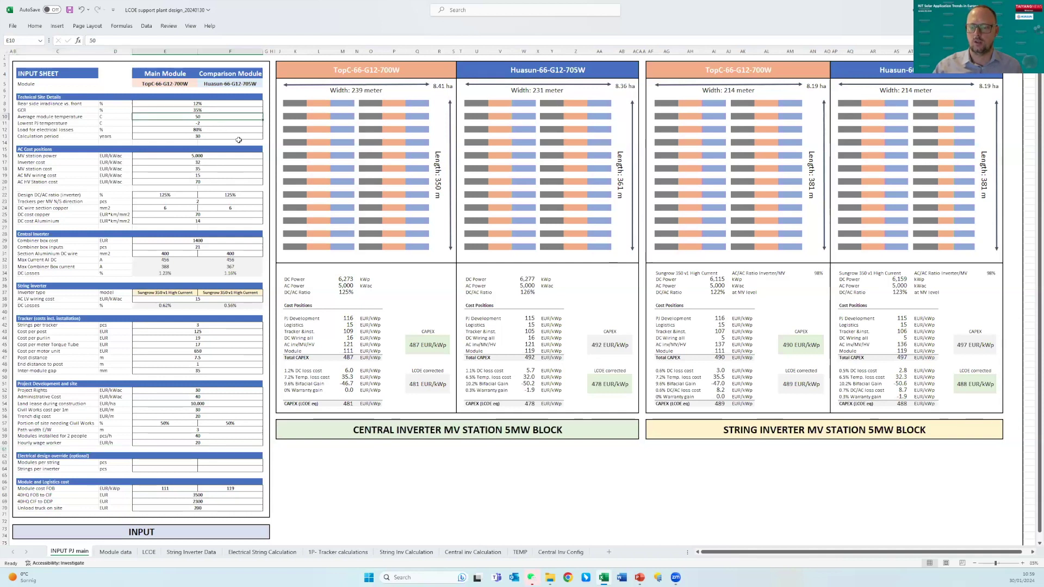
{"action": "type", "text": "55"}
{"action": "key", "text": "Return"}
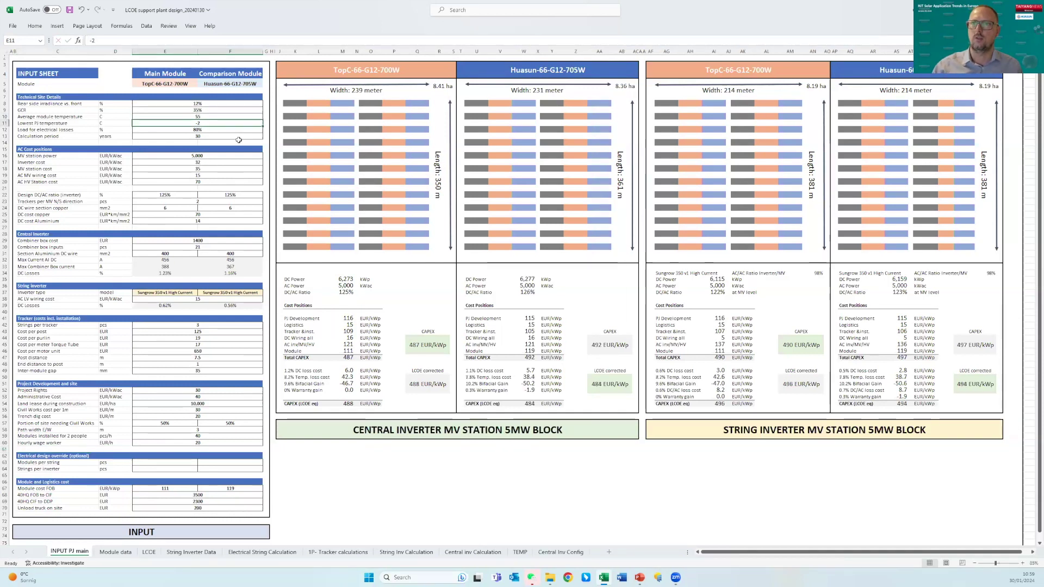
{"action": "left_click", "coordinate": [609, 384]}
{"action": "left_click", "coordinate": [975, 384]}
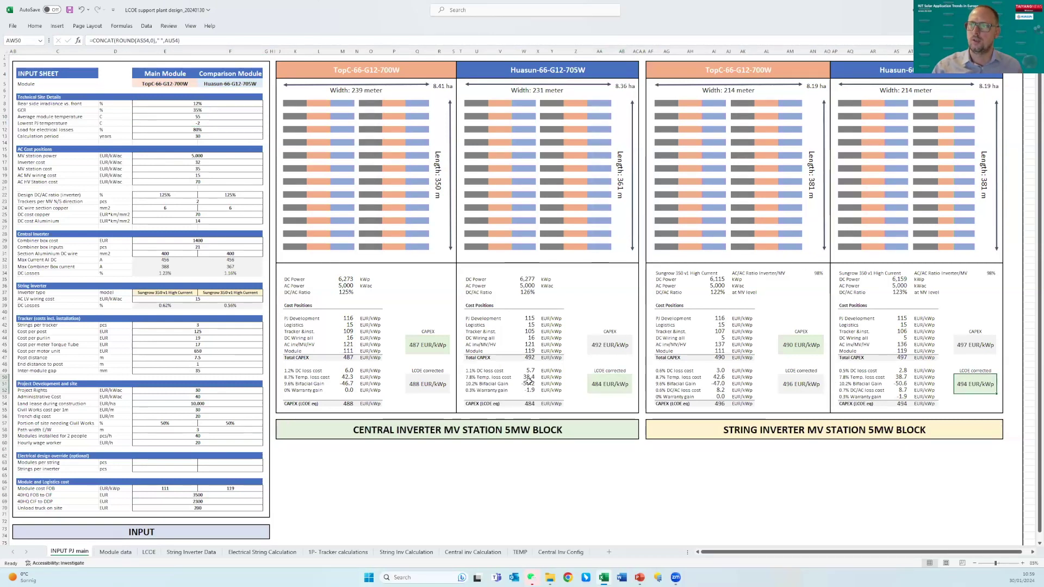